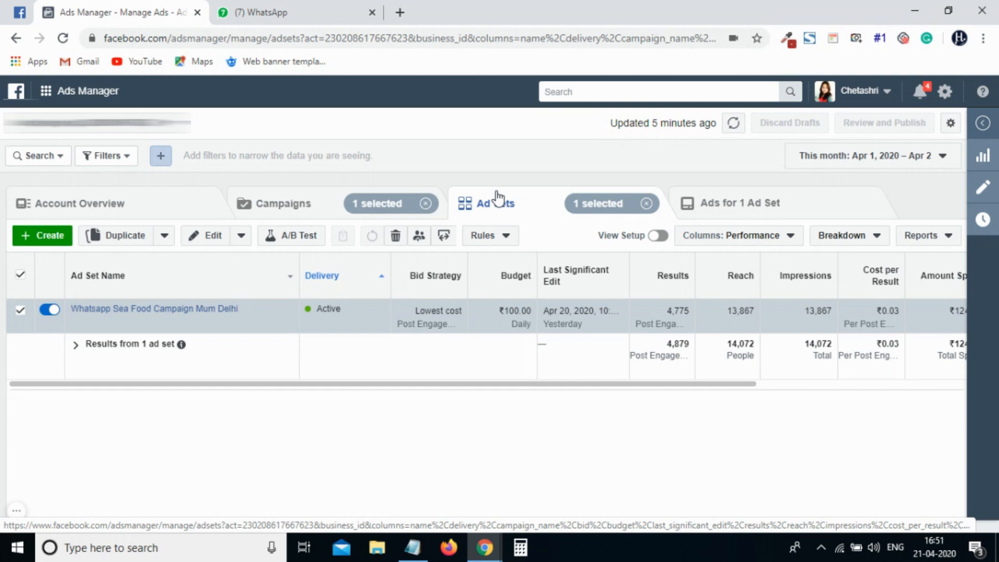
Open the Whatsapp Sea Food Campaign Mum Delhi campaign for editing and review its objective
left_click(284, 209)
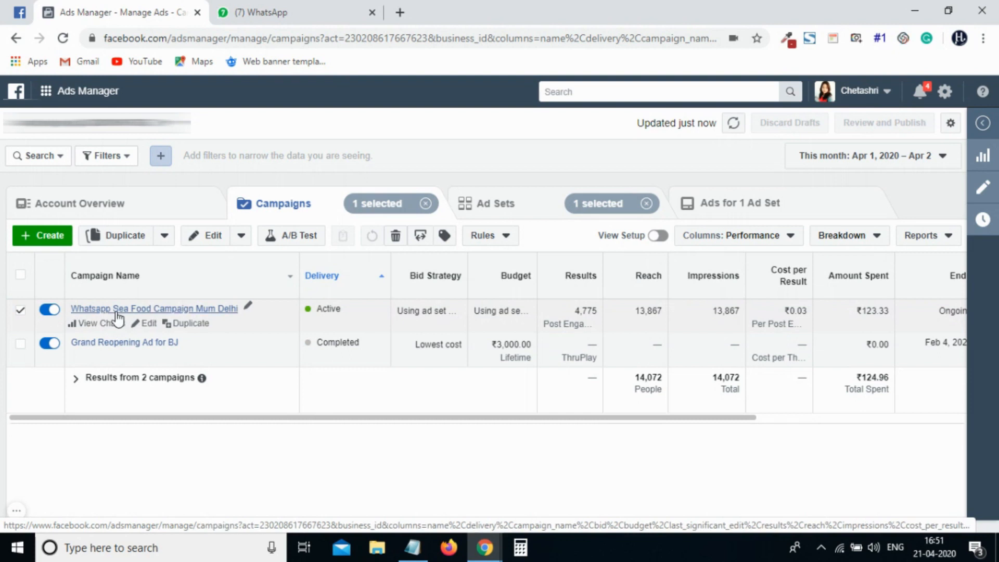
left_click(148, 324)
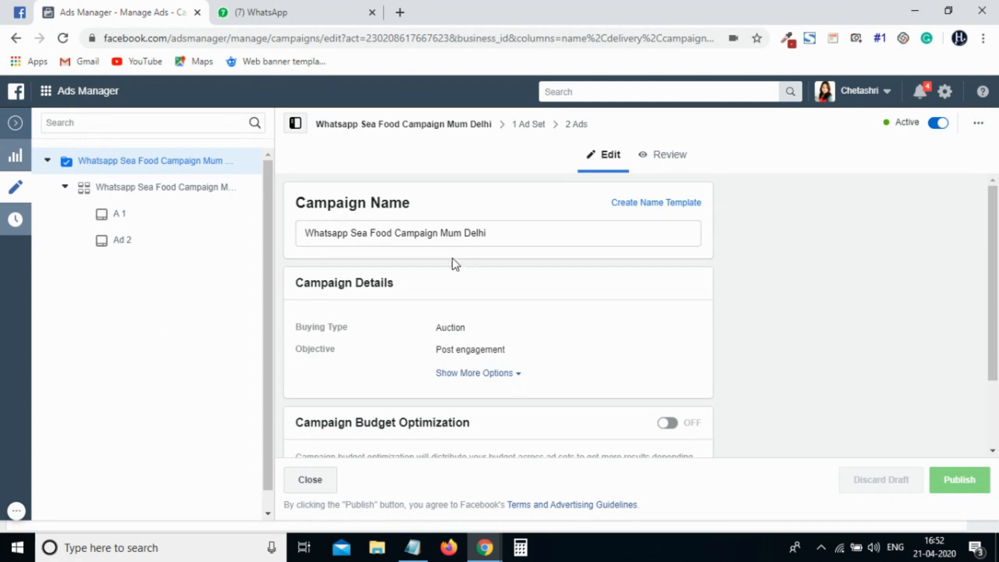
left_click_drag(296, 349, 335, 352)
left_click_drag(437, 349, 506, 357)
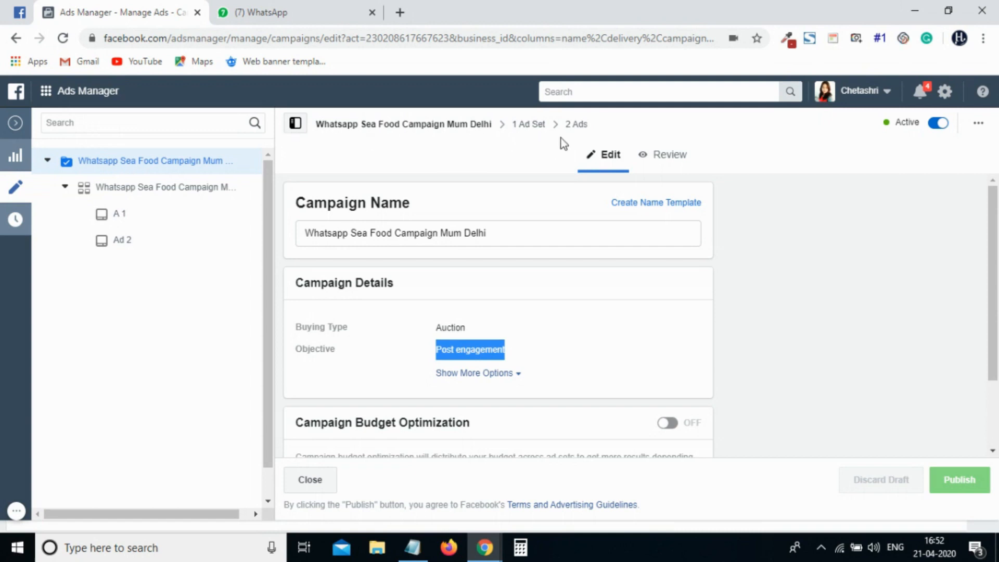
Open the campaign's ad set and review its daily budget, estimated daily reach and post engagement, and schedule
left_click(523, 129)
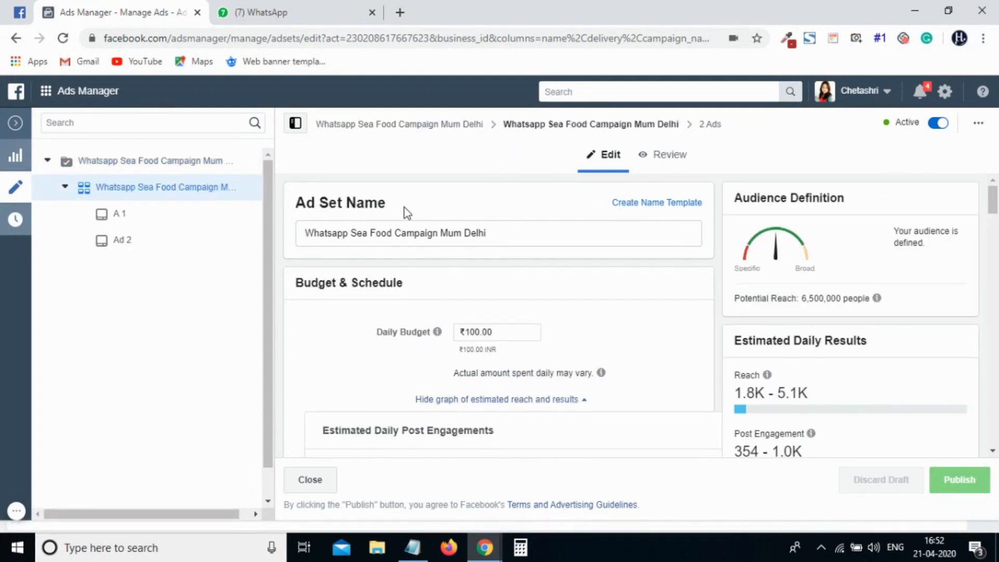
scroll(576, 247, "down", 1)
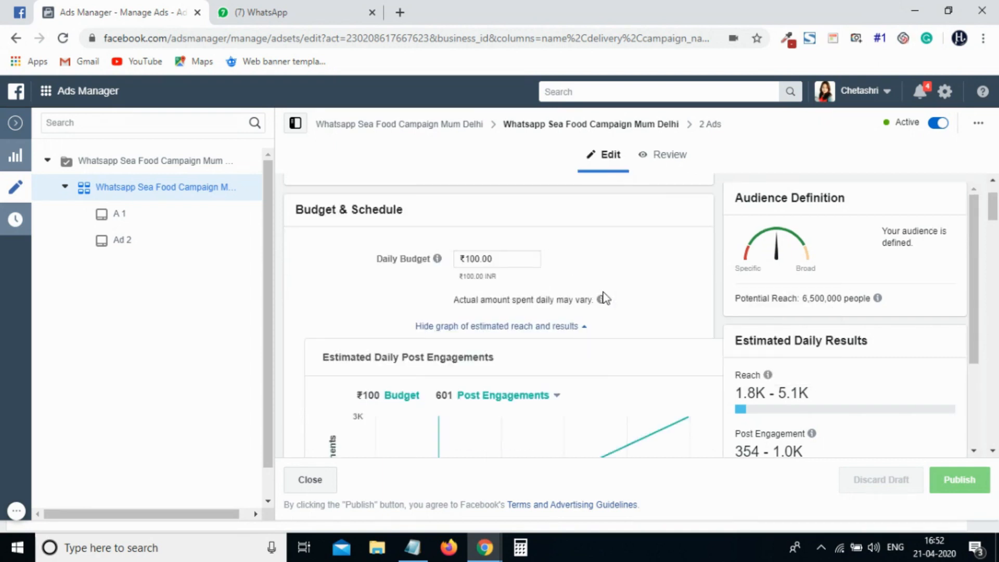
scroll(604, 299, "down", 2)
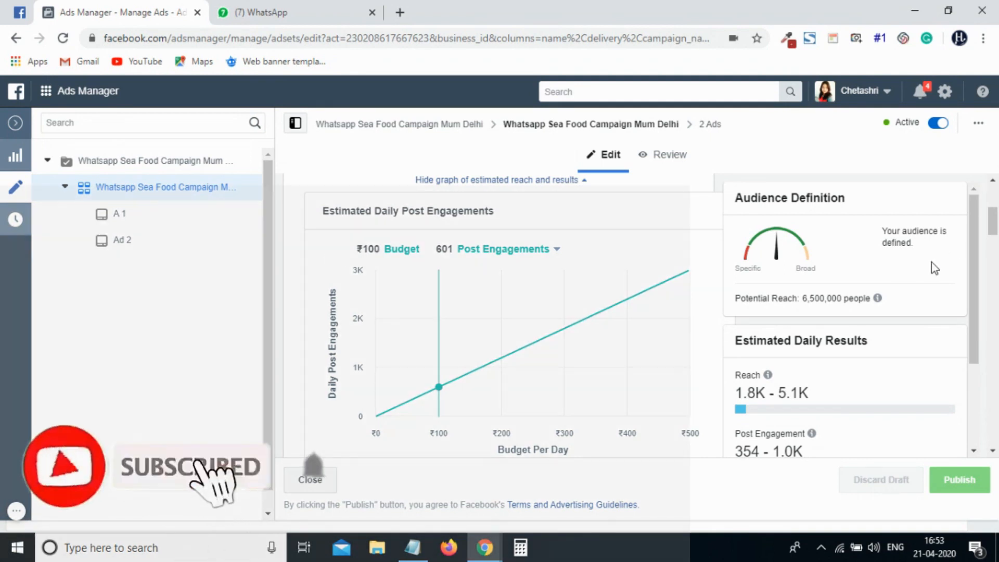
scroll(931, 261, "down", 4)
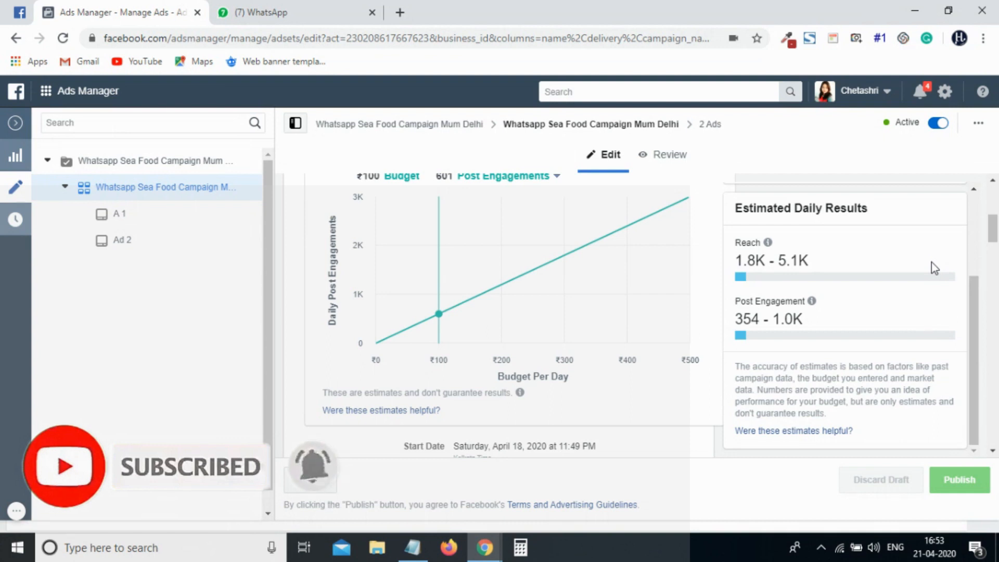
left_click_drag(802, 257, 734, 263)
left_click_drag(805, 319, 739, 320)
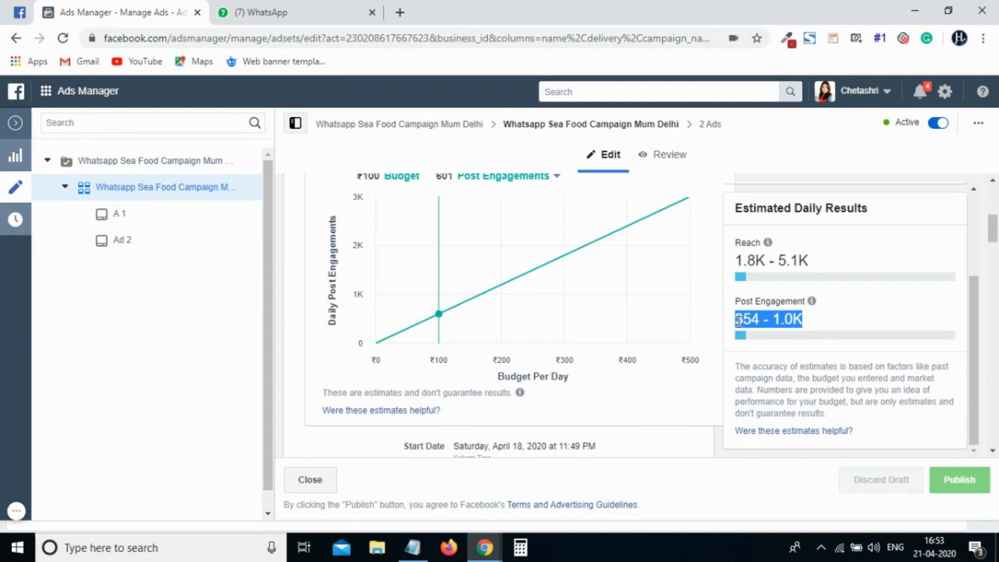
scroll(675, 368, "down", 5)
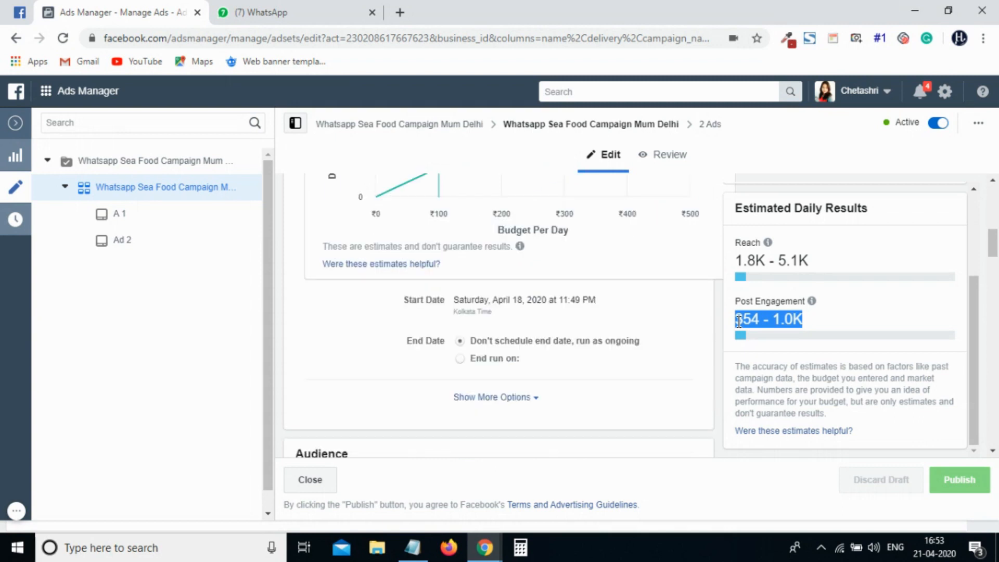
Review the ad set's Fish Audience locations, age and detailed targeting in the audience editor, dismissing the targeting expansion suggestion and leaving the audience unedited
scroll(675, 374, "down", 5)
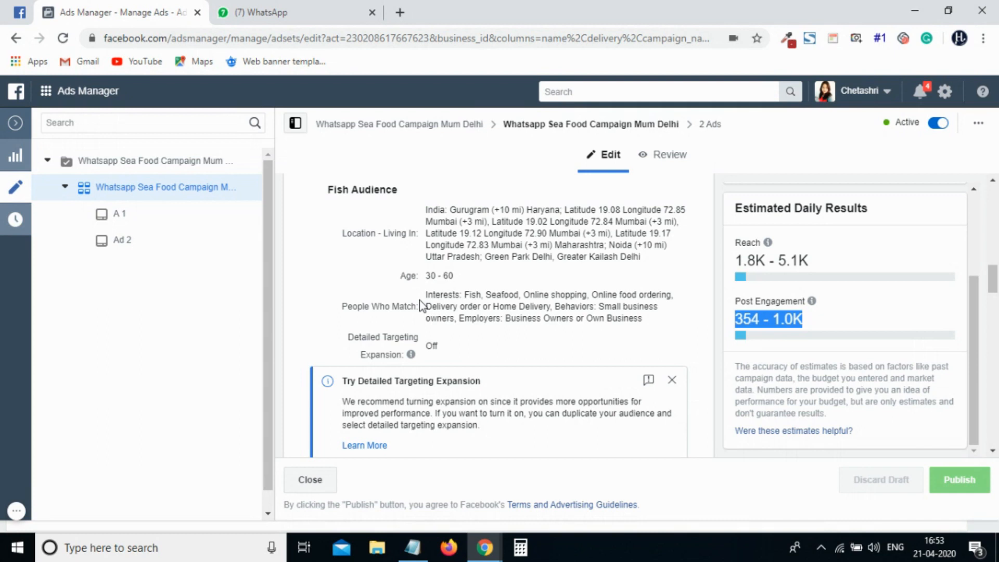
scroll(420, 312, "down", 1)
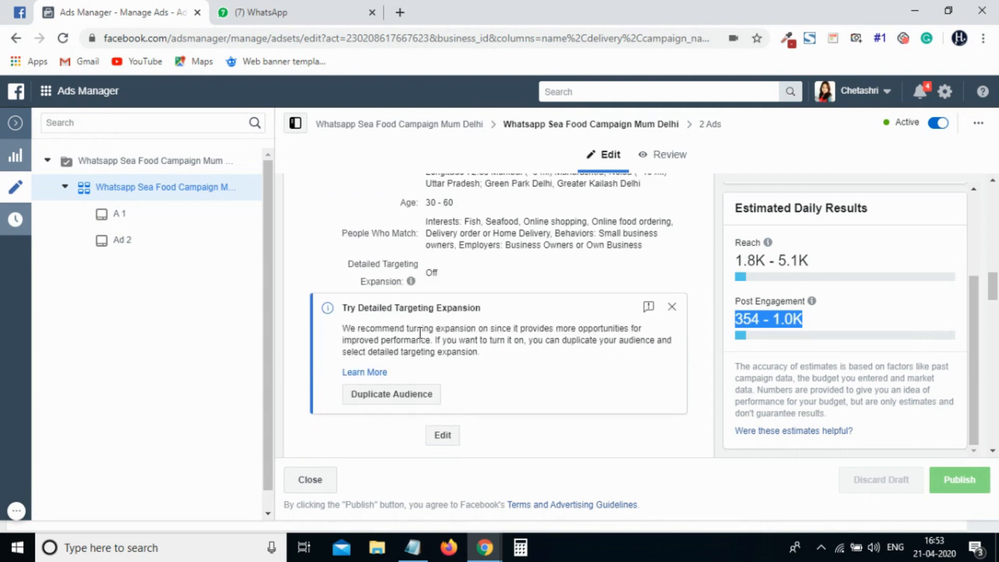
left_click(670, 308)
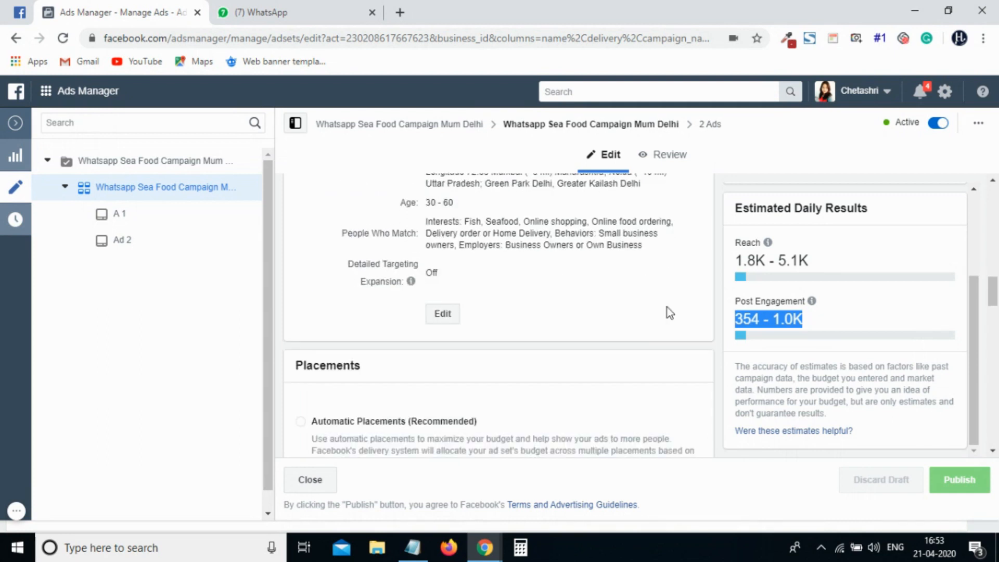
left_click(446, 321)
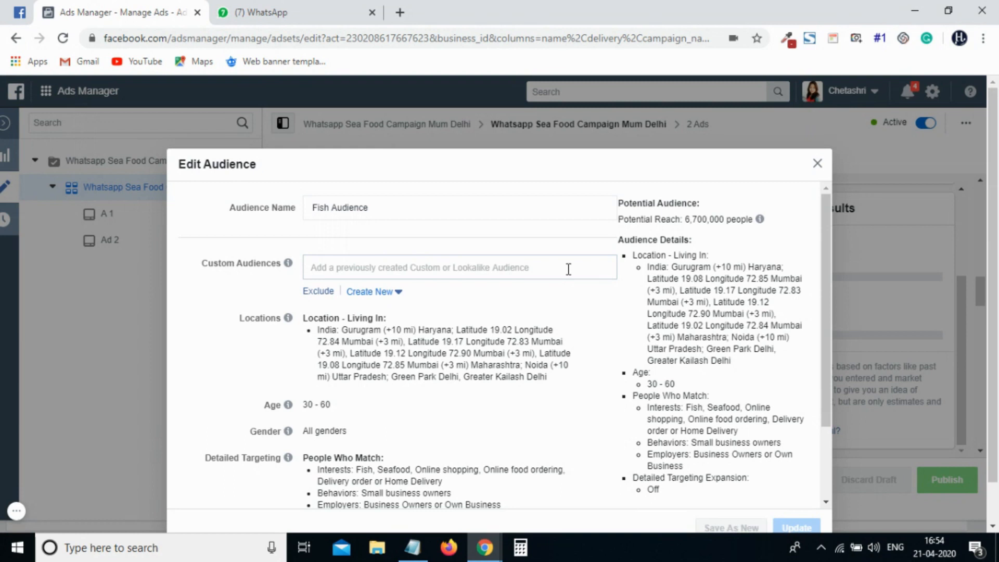
scroll(568, 269, "down", 2)
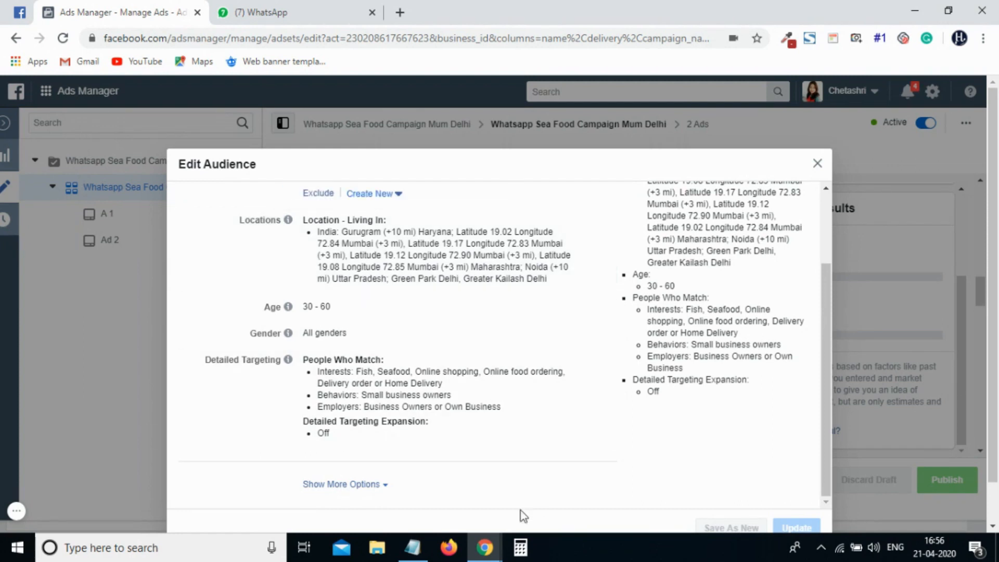
left_click(818, 164)
Review the ad set's manual placements, from platforms and feeds through Audience Network, and its Optimization & Delivery section
scroll(597, 347, "down", 5)
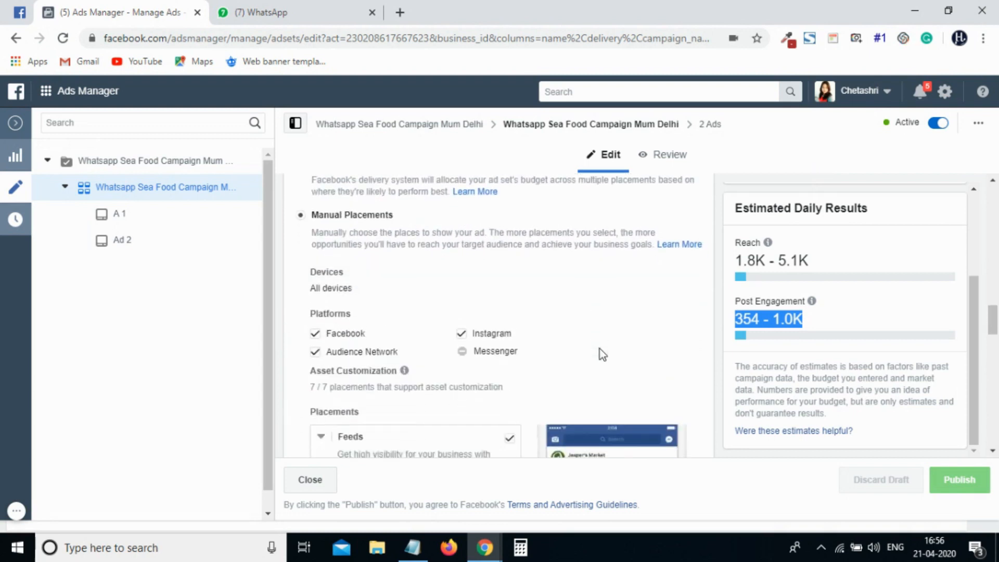
scroll(618, 322, "down", 1)
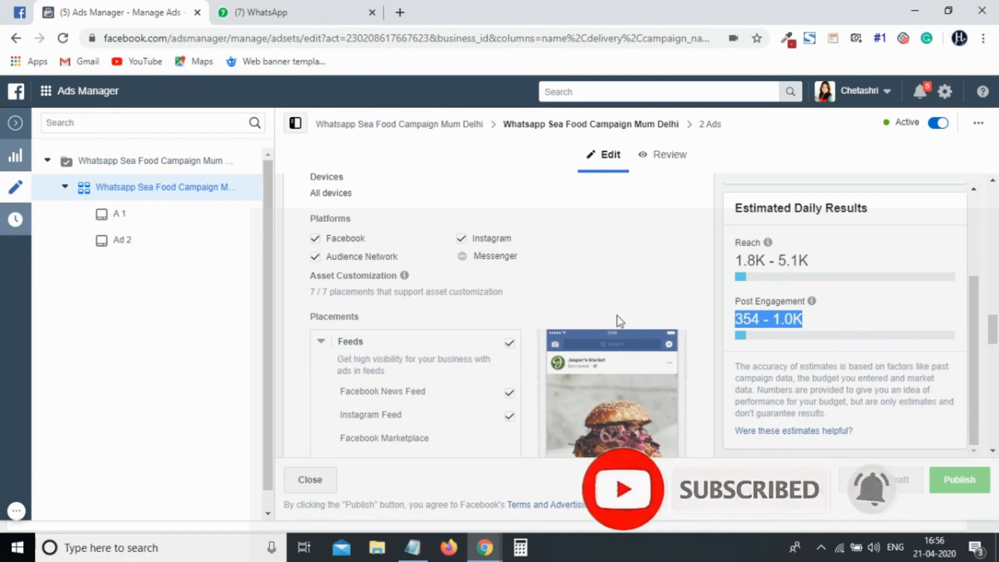
scroll(619, 321, "down", 4)
scroll(619, 320, "down", 5)
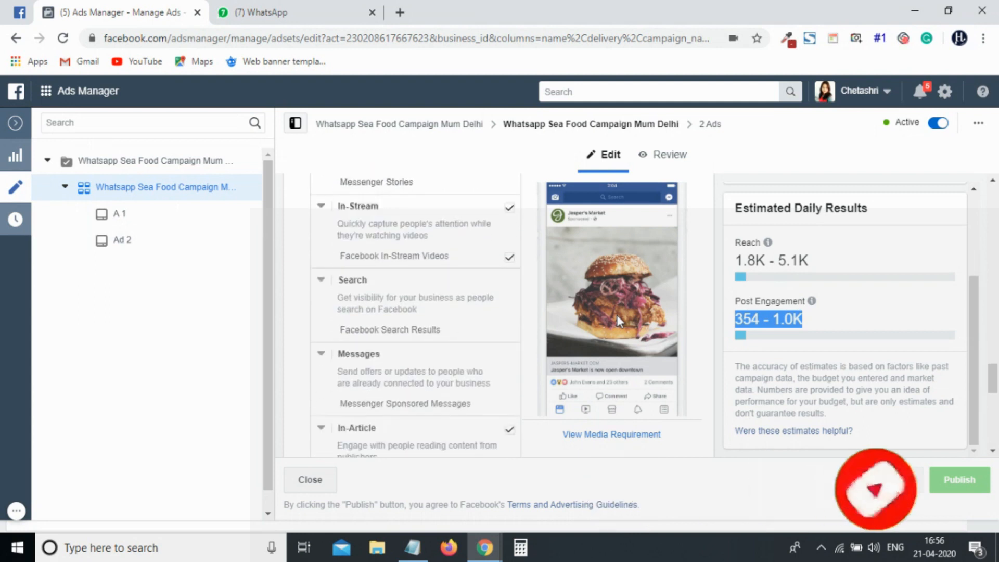
scroll(617, 315, "down", 6)
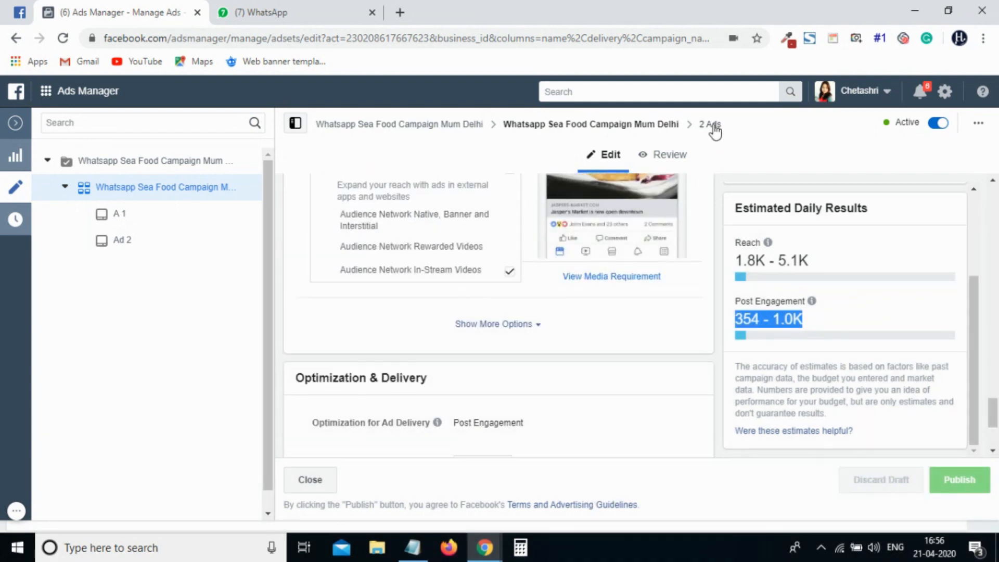
Open ad A 1 and examine its identity, media, primary text and Mobile News Feed preview with the WhatsApp message button
left_click(130, 221)
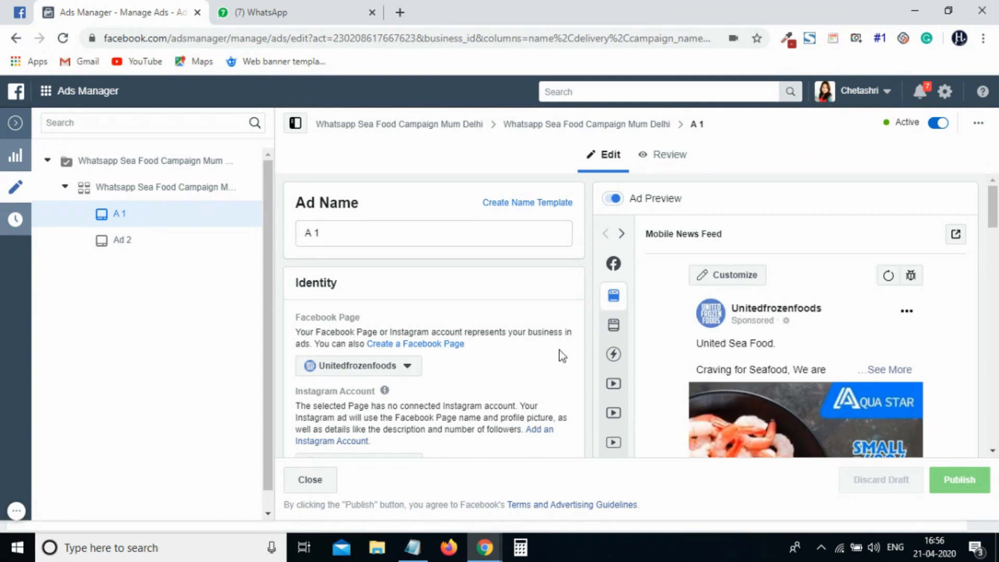
scroll(645, 345, "down", 4)
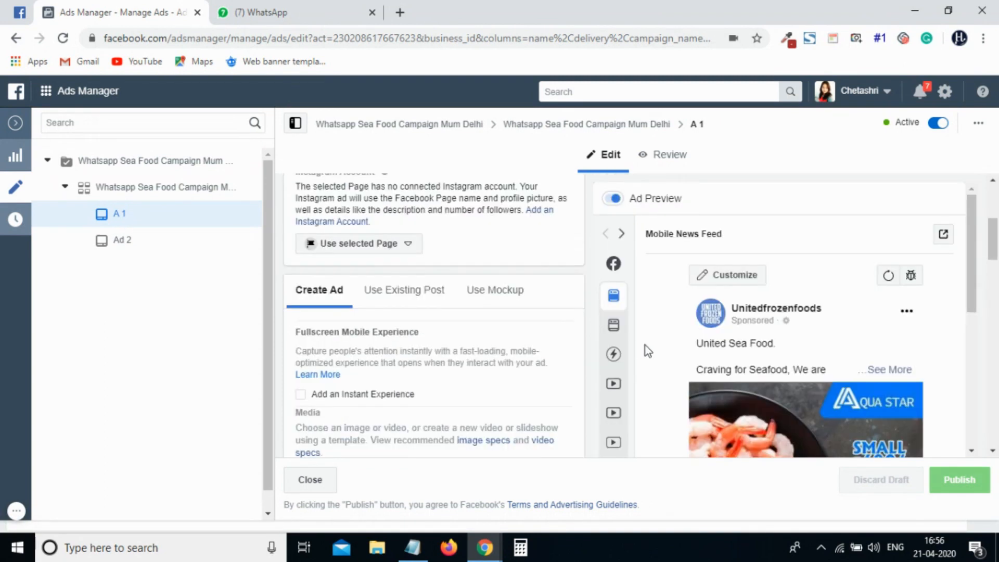
scroll(645, 345, "down", 3)
scroll(644, 346, "down", 2)
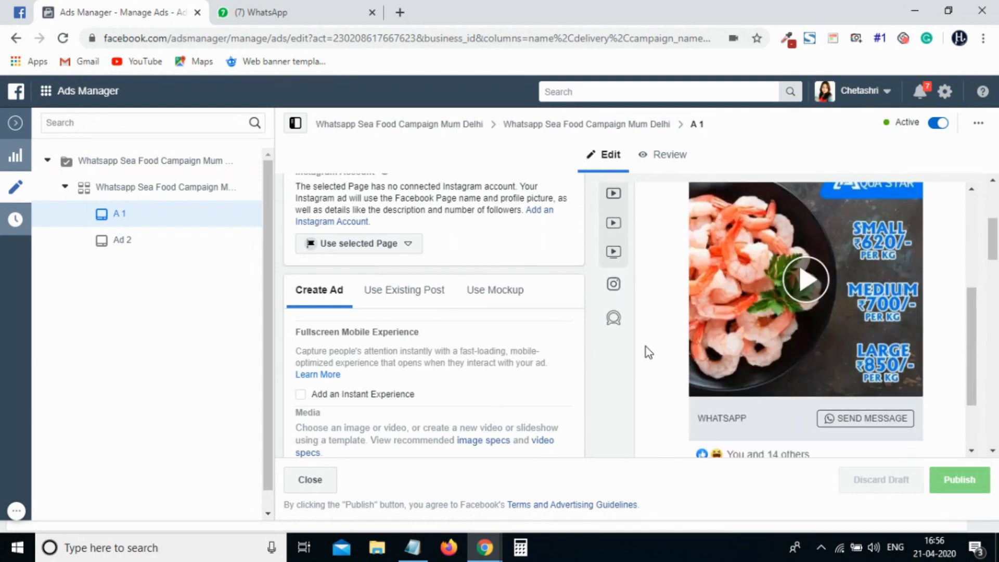
scroll(645, 347, "up", 2)
scroll(429, 344, "down", 10)
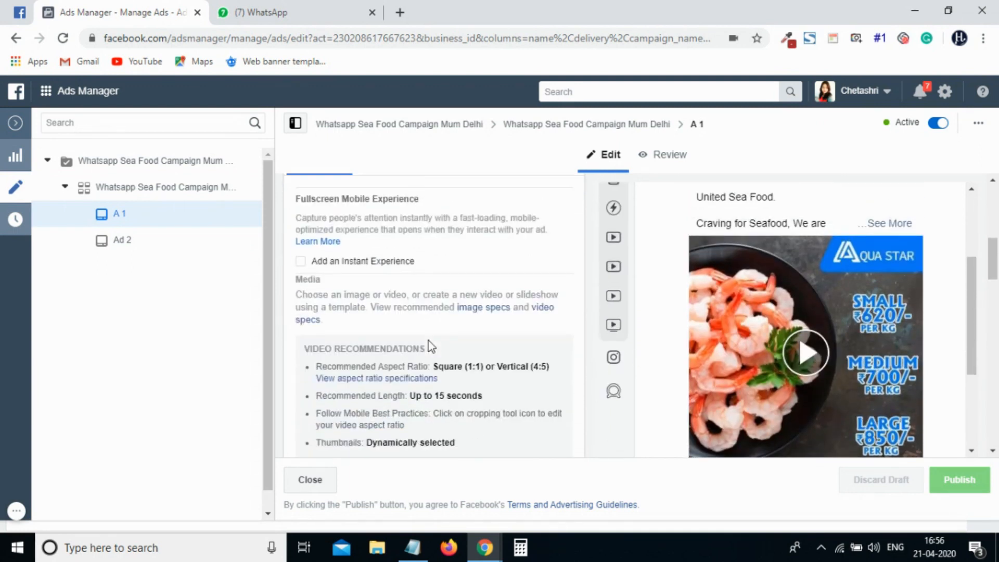
scroll(429, 344, "down", 3)
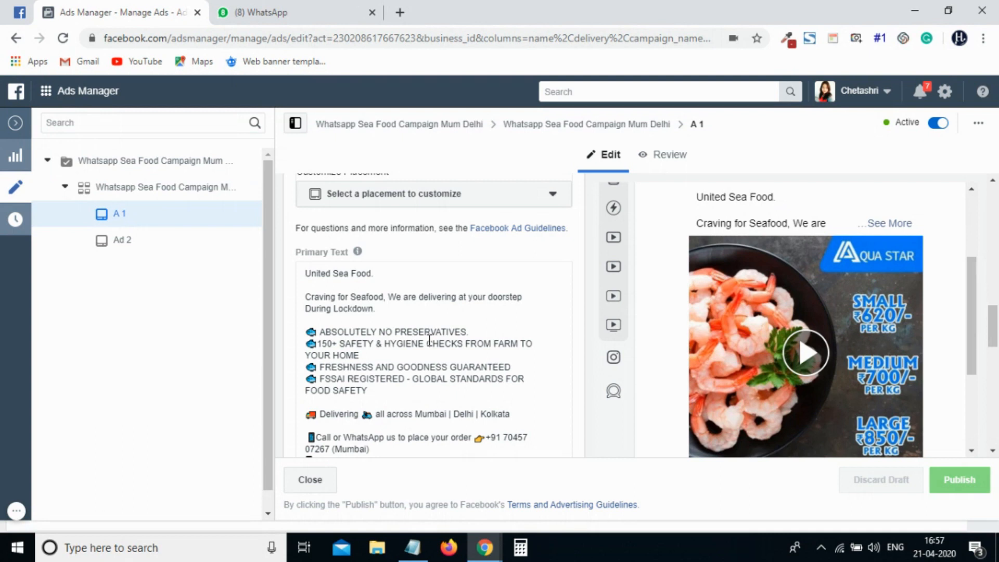
scroll(869, 348, "down", 3)
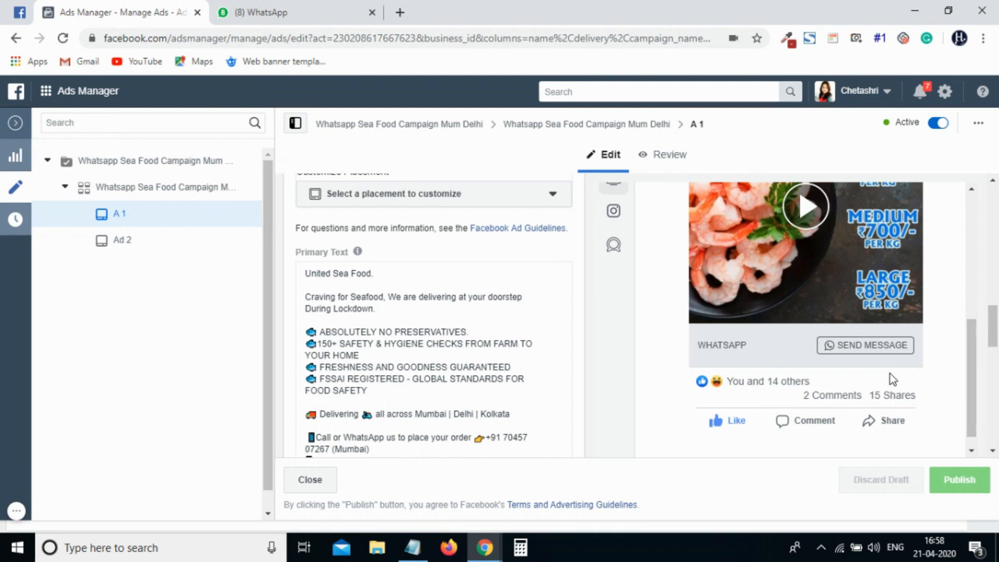
Leave the ad editor and check the campaign's performance in the campaigns list, including the description of Cost per Result
left_click(17, 125)
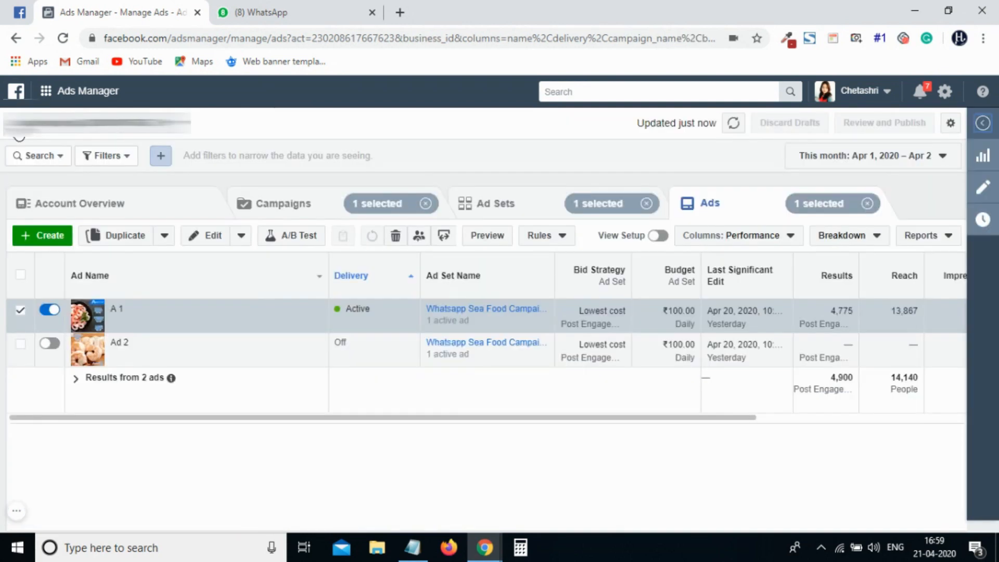
left_click(285, 208)
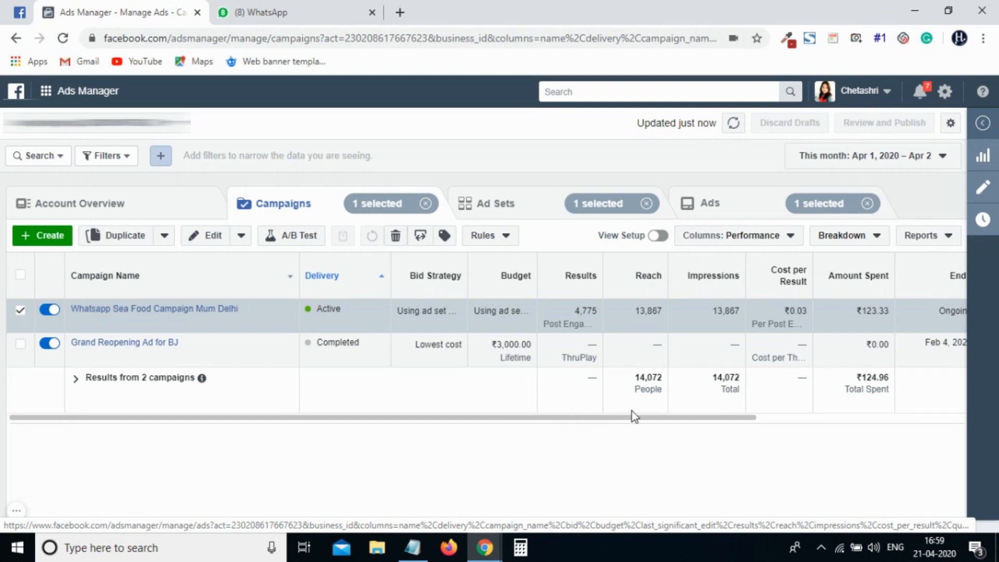
left_click_drag(623, 418, 710, 417)
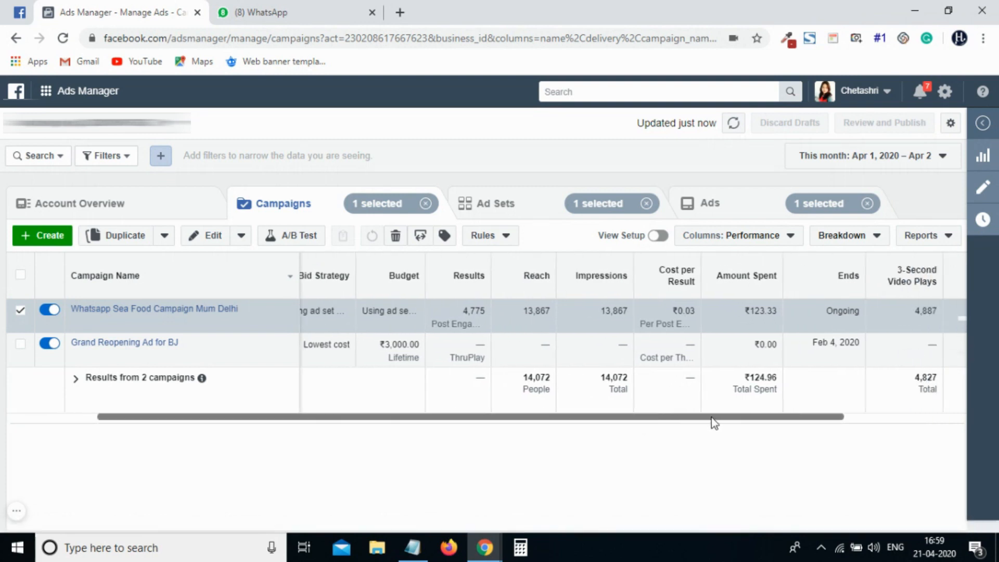
mouse_move(670, 285)
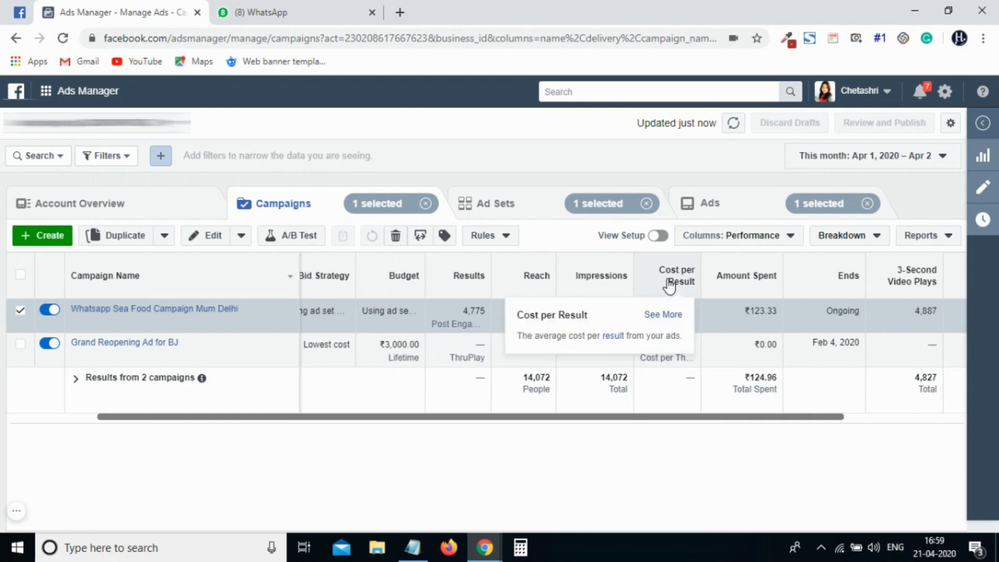